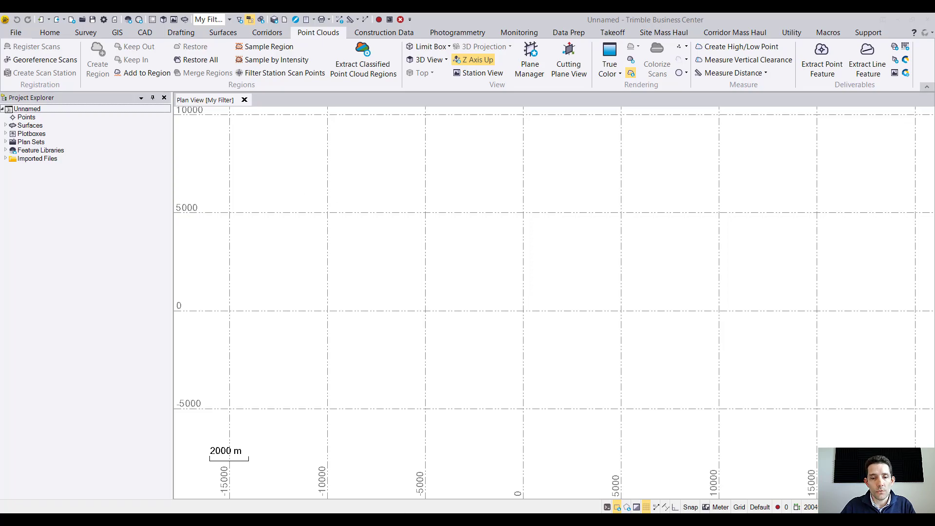
# Import pile_test_lidar_12_00_57.las from the PileTest folder, using meters and the non-georeferenced, ground-scaled point cloud option.
pyautogui.hotkey('alt', 'Tab')
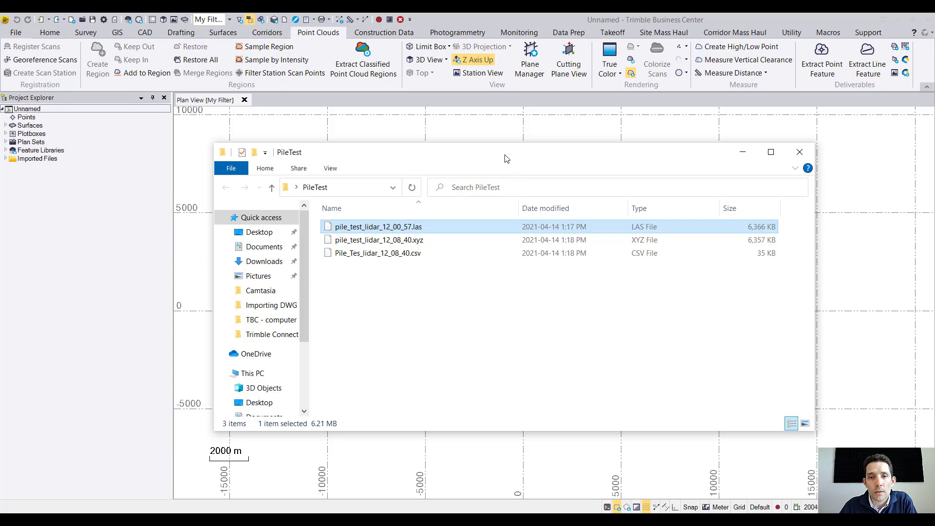
pyautogui.moveTo(506, 157); pyautogui.dragTo(759, 153)
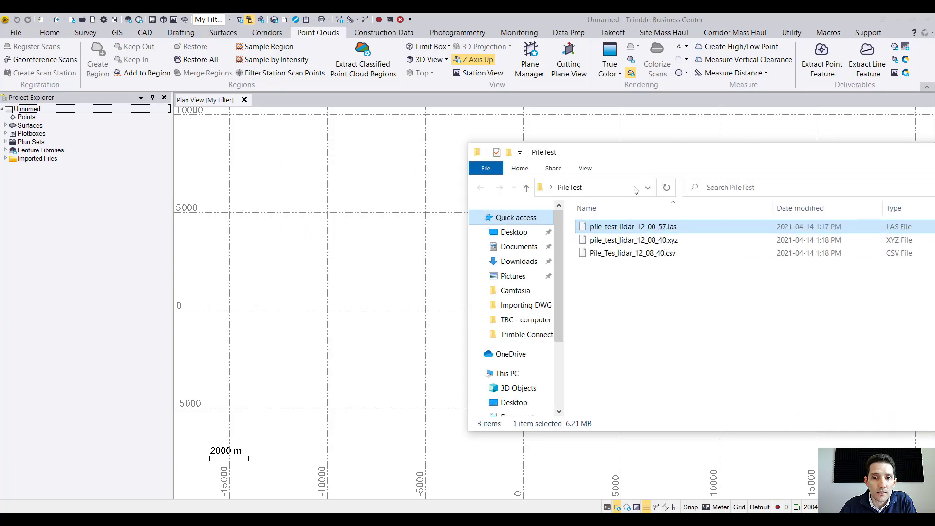
pyautogui.moveTo(682, 159); pyautogui.dragTo(589, 163)
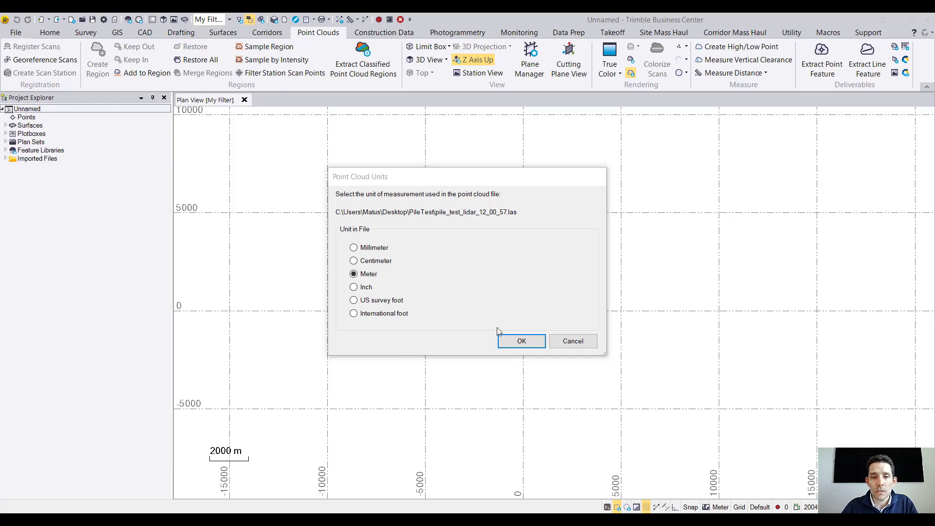
pyautogui.click(515, 340)
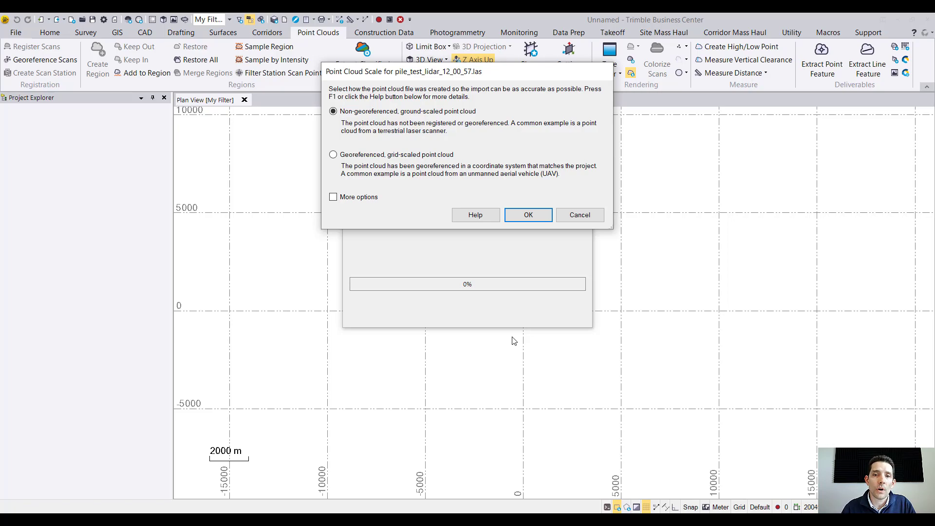
pyautogui.click(541, 212)
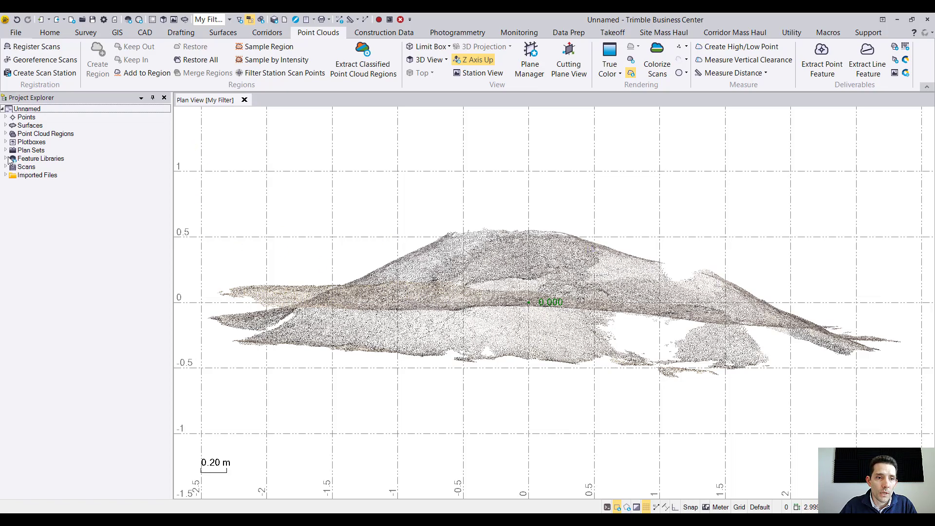
# Show the properties of the imported point pile_test_lidar_12_00_57 to check its grid coordinates.
pyautogui.click(6, 117)
pyautogui.click(36, 126)
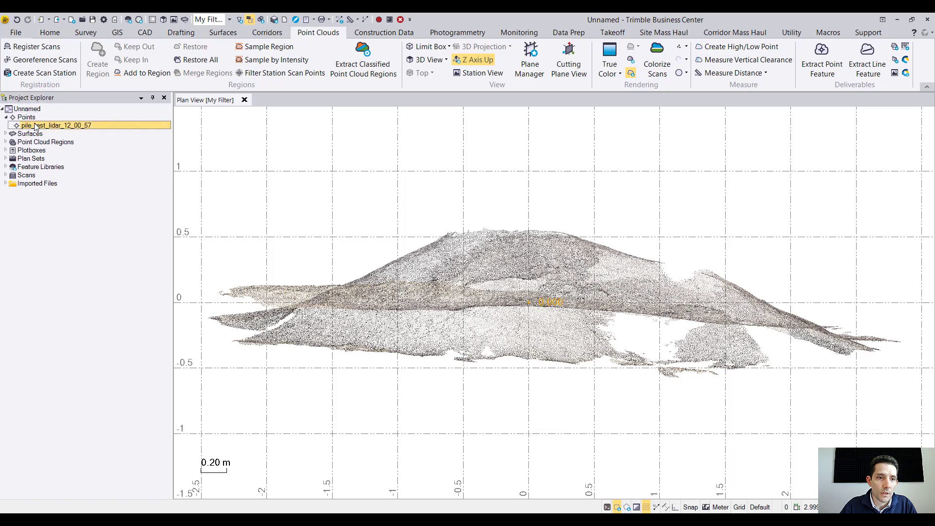
pyautogui.rightClick(70, 127)
pyautogui.click(126, 306)
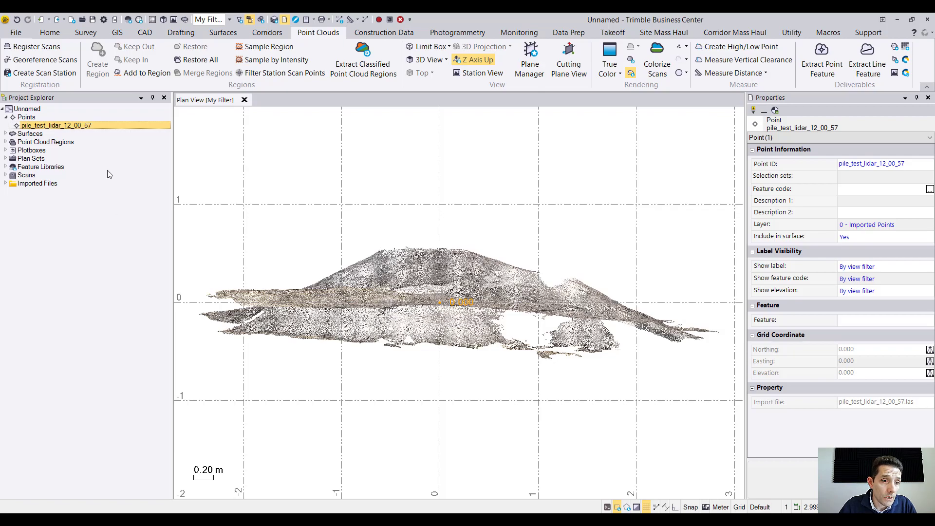
# Expand the Scans group and inspect the properties of the pile_test_lidar_12_00_57 scan station and its scan.
pyautogui.click(6, 175)
pyautogui.click(12, 183)
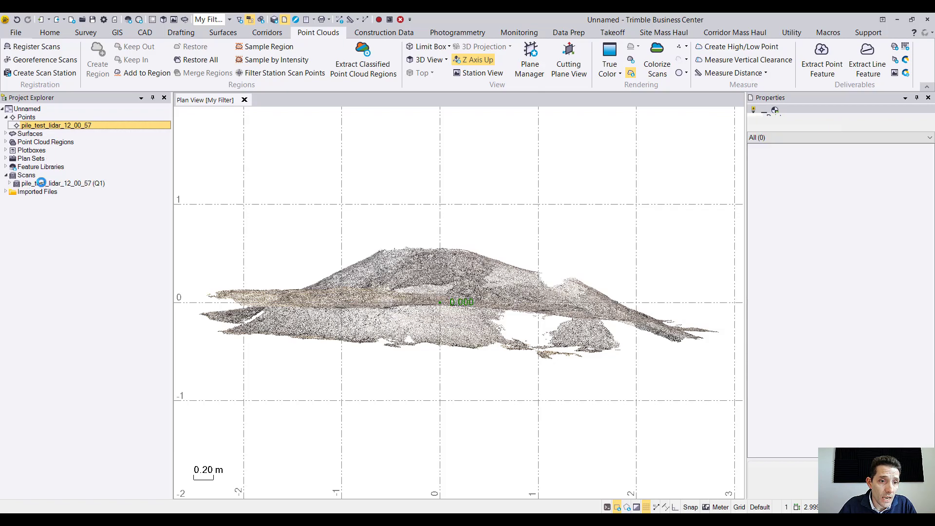
pyautogui.rightClick(10, 184)
pyautogui.press('Escape')
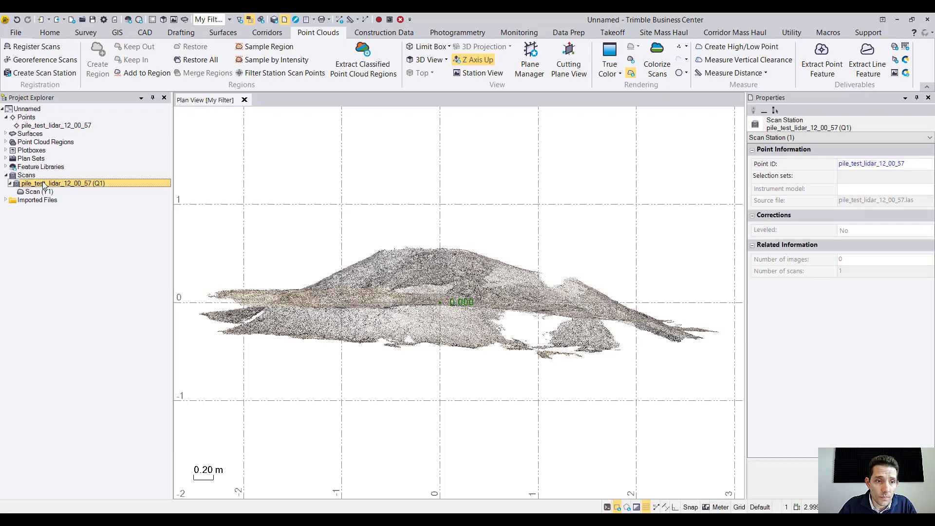
pyautogui.click(40, 191)
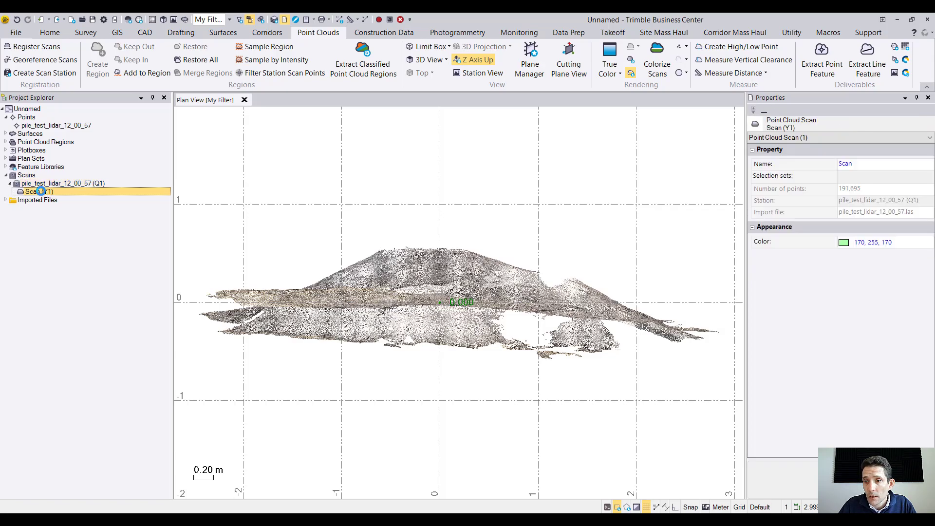
pyautogui.click(39, 187)
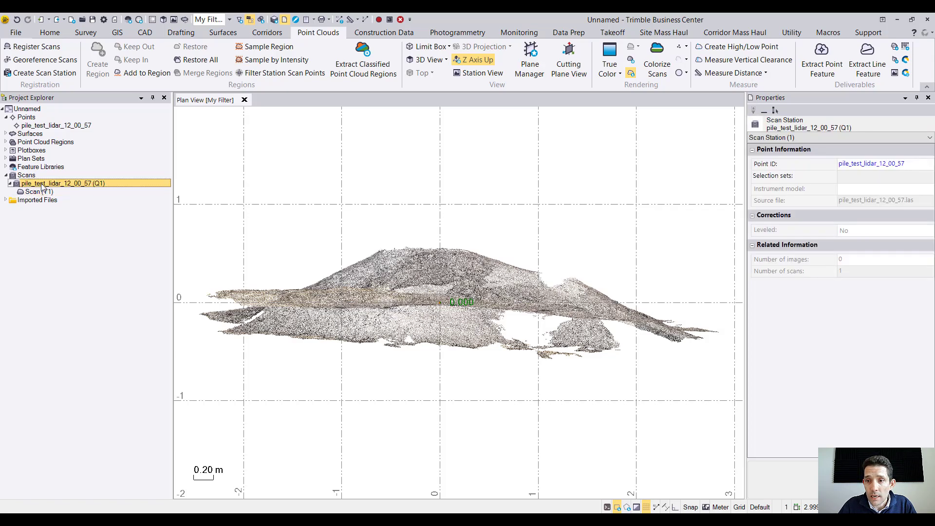
pyautogui.click(39, 192)
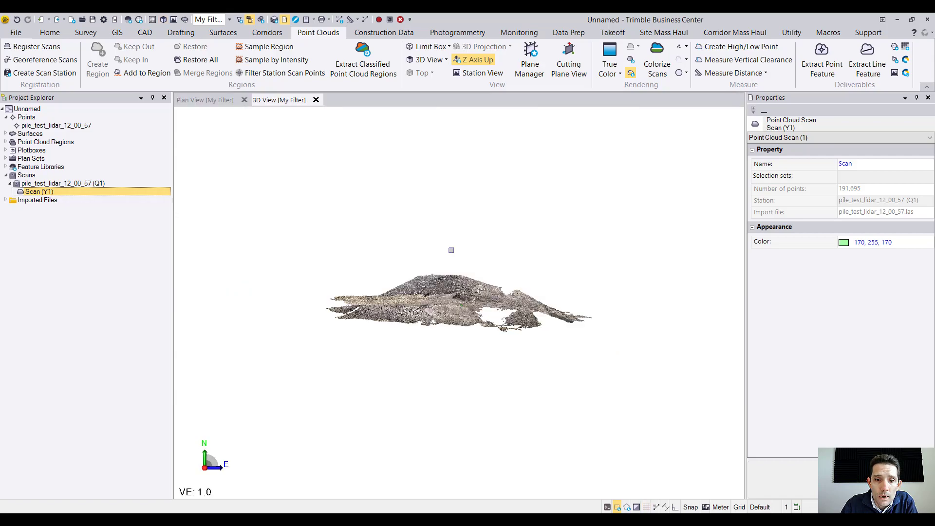
# Examine the shape and gaps of the scanned pile's point cloud in a 3D view.
pyautogui.scroll(3, 463, 291)
pyautogui.keyDown('shift'); pyautogui.moveTo(463, 291); pyautogui.dragTo(385, 307, button='middle'); pyautogui.keyUp('shift')
pyautogui.keyDown('shift'); pyautogui.moveTo(430, 255); pyautogui.dragTo(465, 265, button='middle'); pyautogui.keyUp('shift')
pyautogui.scroll(-5, 465, 264)
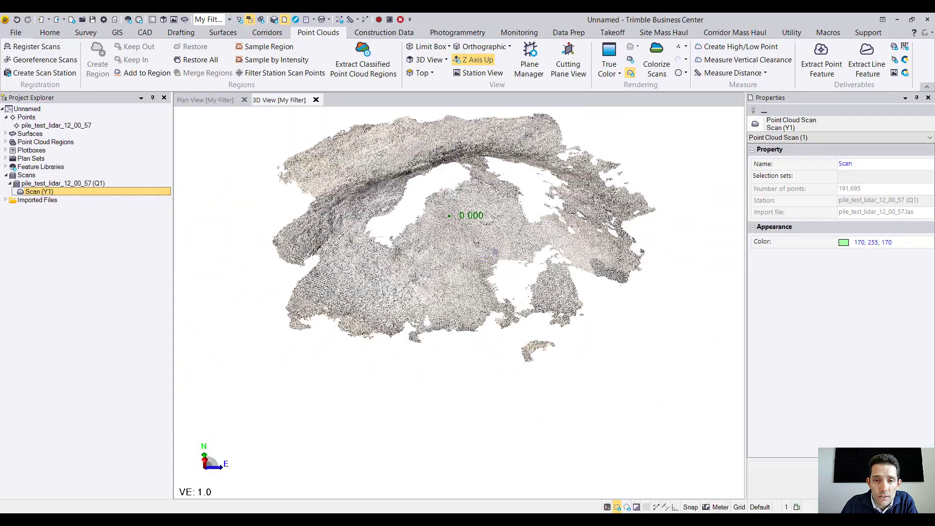
pyautogui.click(904, 47)
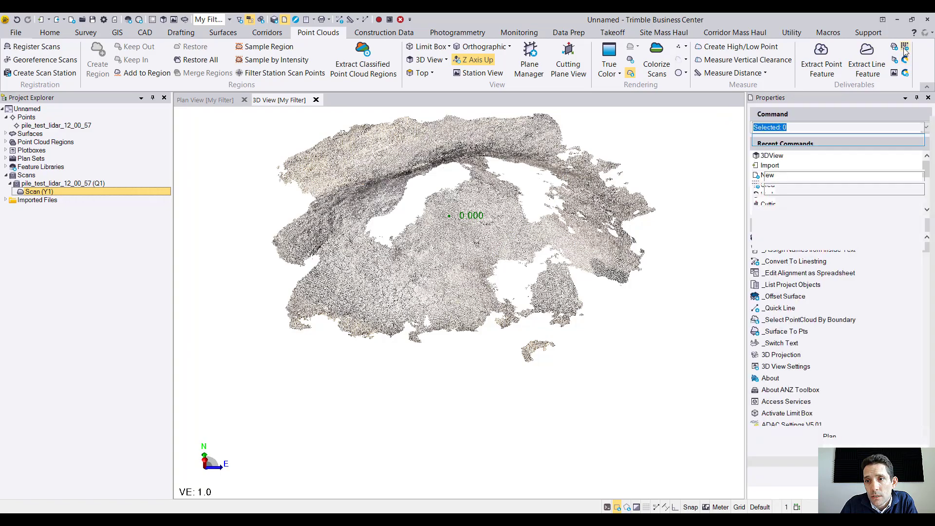
pyautogui.click(927, 97)
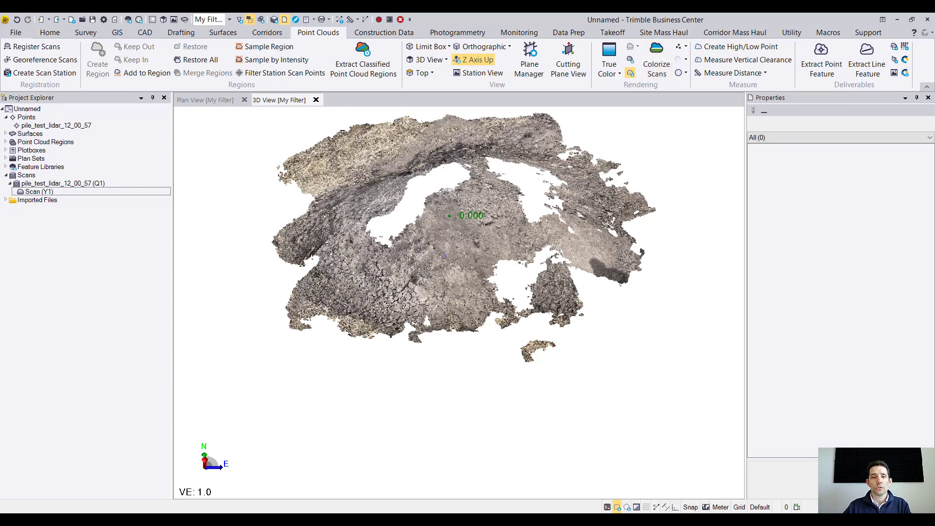
# Increase the rendered point size of the point cloud so the pile appears denser.
pyautogui.scroll(5, 370, 280)
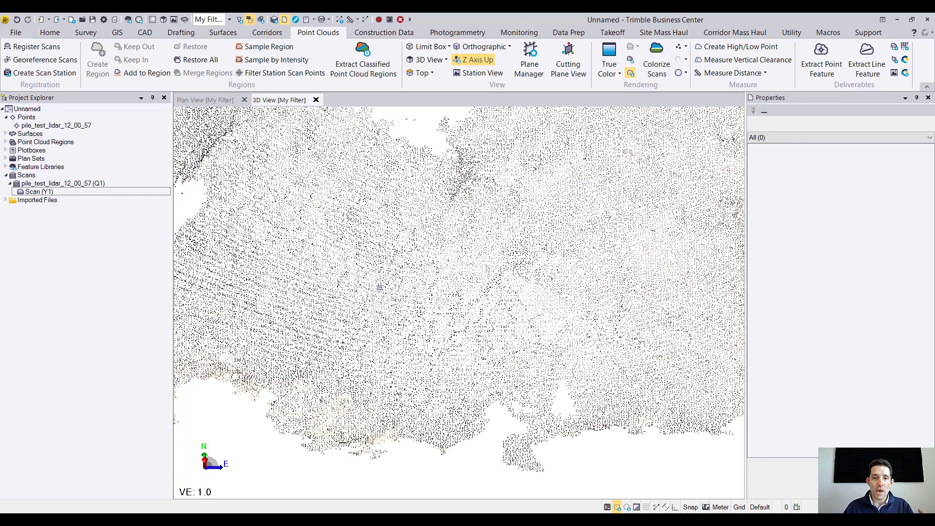
pyautogui.click(686, 47)
pyautogui.click(698, 93)
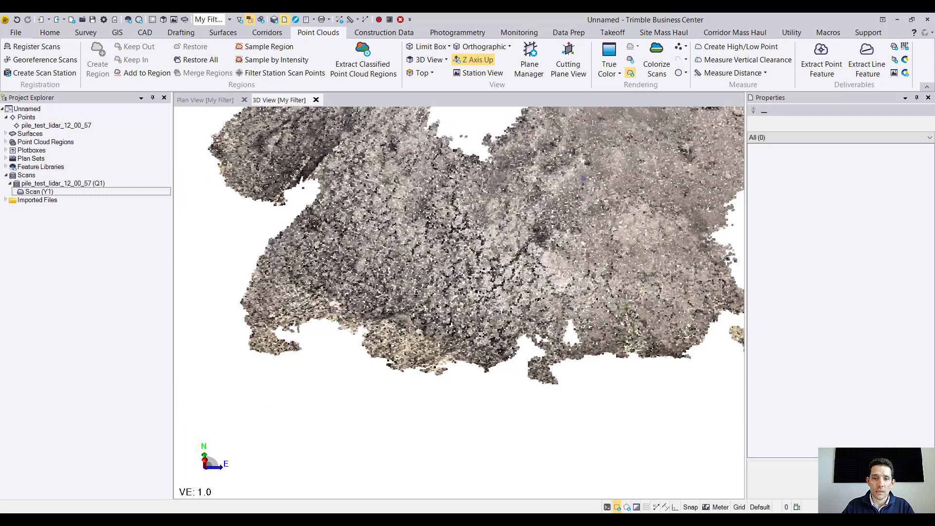
# Try to extract classified point cloud regions from the pile scan.
pyautogui.scroll(-5, 583, 178)
pyautogui.moveTo(580, 184); pyautogui.dragTo(449, 288, button='middle')
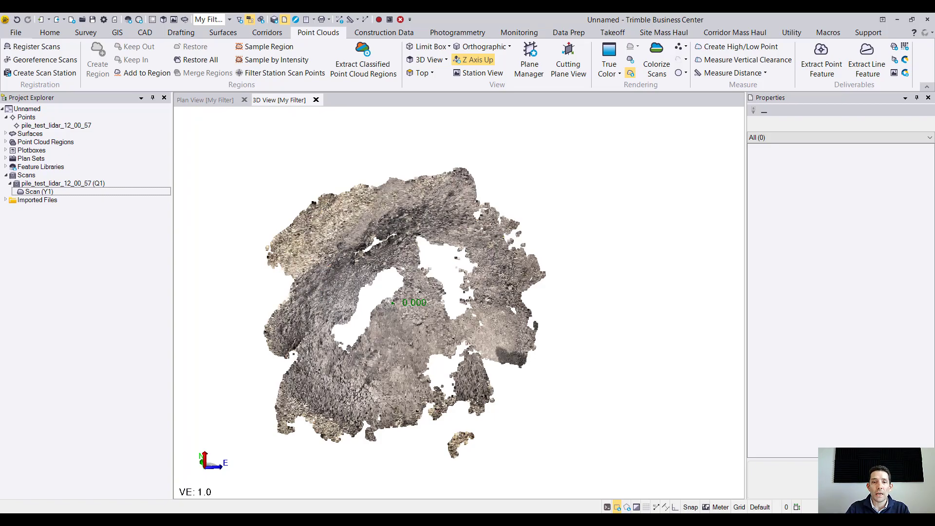
pyautogui.moveTo(462, 292)
pyautogui.mouseDown(button='middle')
pyautogui.moveTo(461, 258)
pyautogui.moveTo(465, 275)
pyautogui.moveTo(553, 317)
pyautogui.moveTo(488, 336)
pyautogui.moveTo(582, 337)
pyautogui.moveTo(476, 369)
pyautogui.moveTo(439, 409)
pyautogui.moveTo(446, 329)
pyautogui.mouseUp(button='middle')
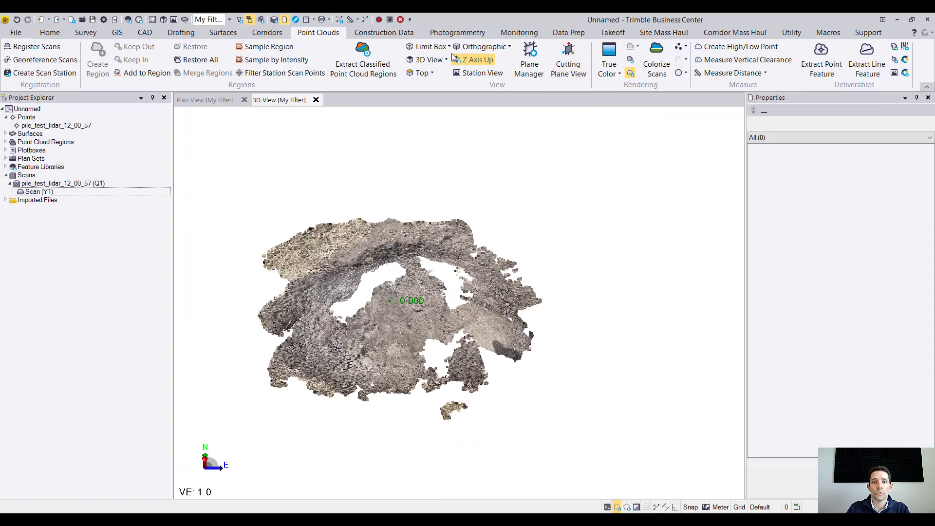
pyautogui.click(375, 54)
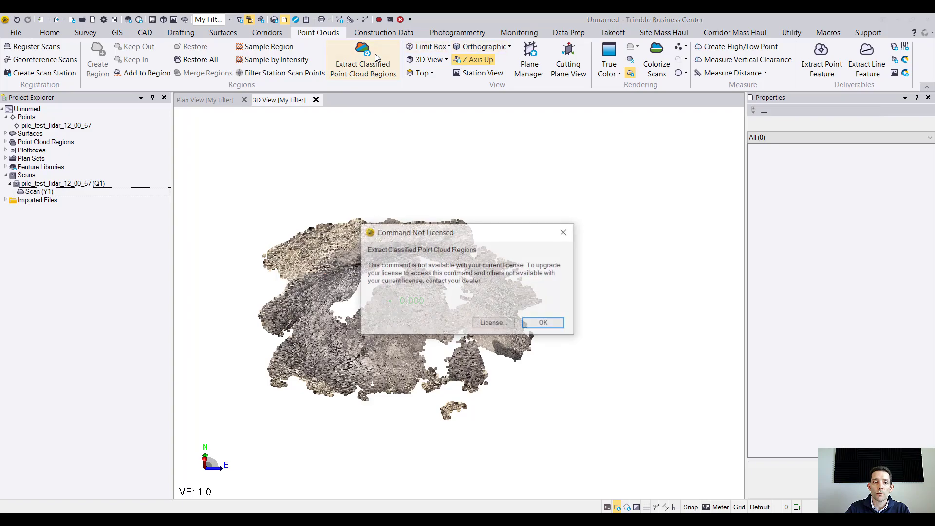
pyautogui.click(564, 234)
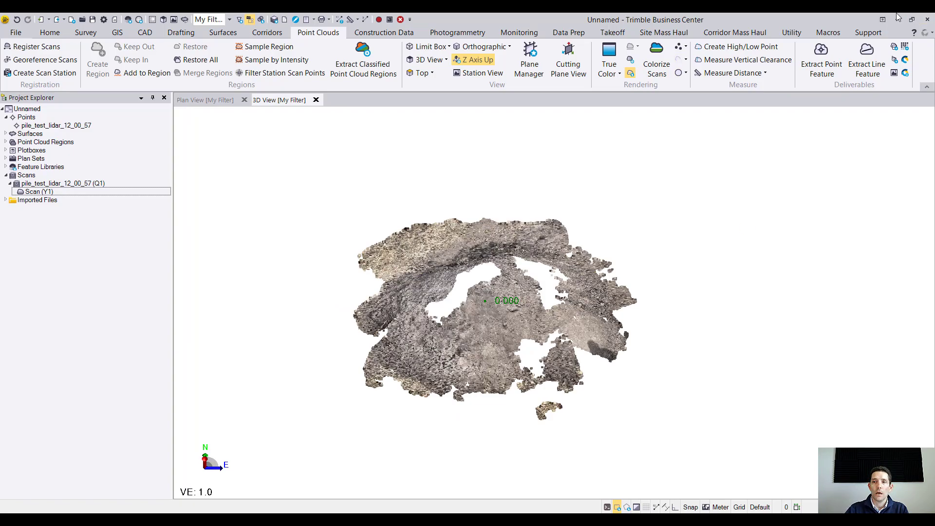
# Create CAD points from the whole pile scan with Spatial sampling at 0.100 spacing on layer 0.
pyautogui.click(904, 47)
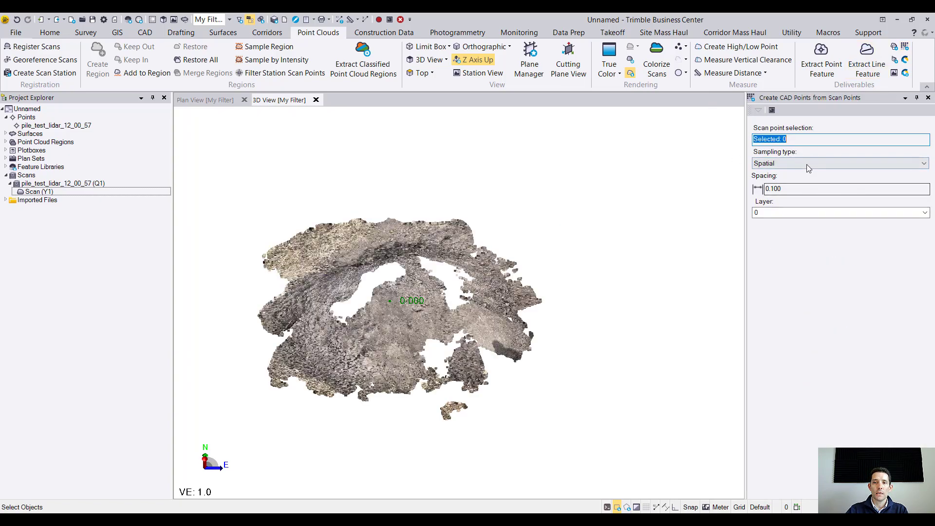
pyautogui.click(777, 163)
pyautogui.click(776, 169)
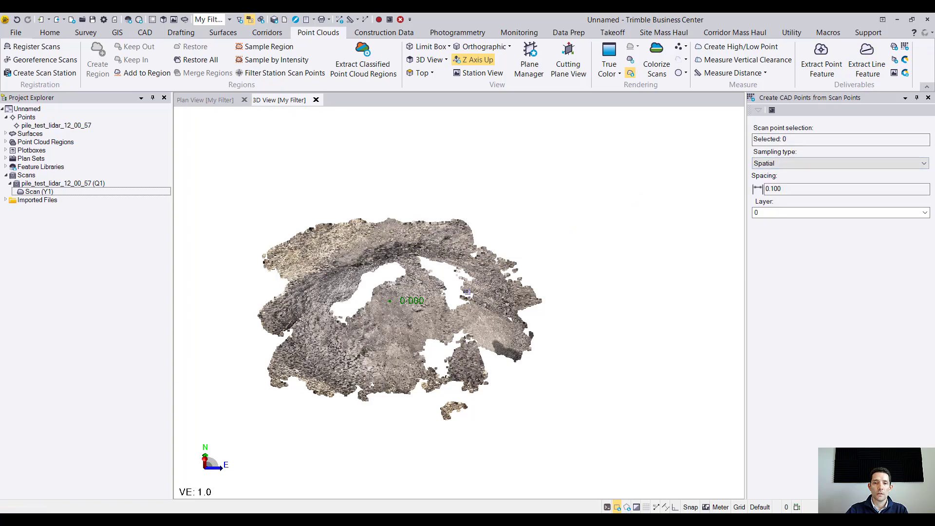
pyautogui.click(473, 285)
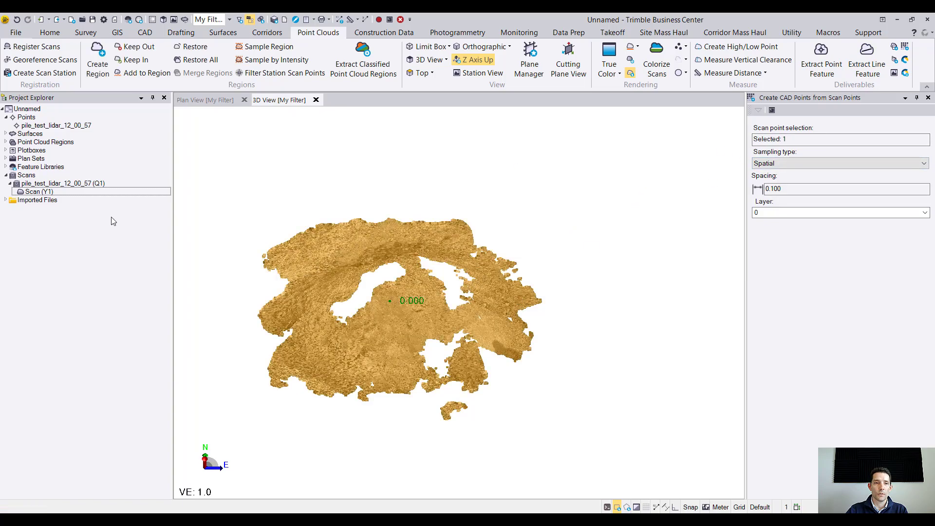
pyautogui.click(772, 188)
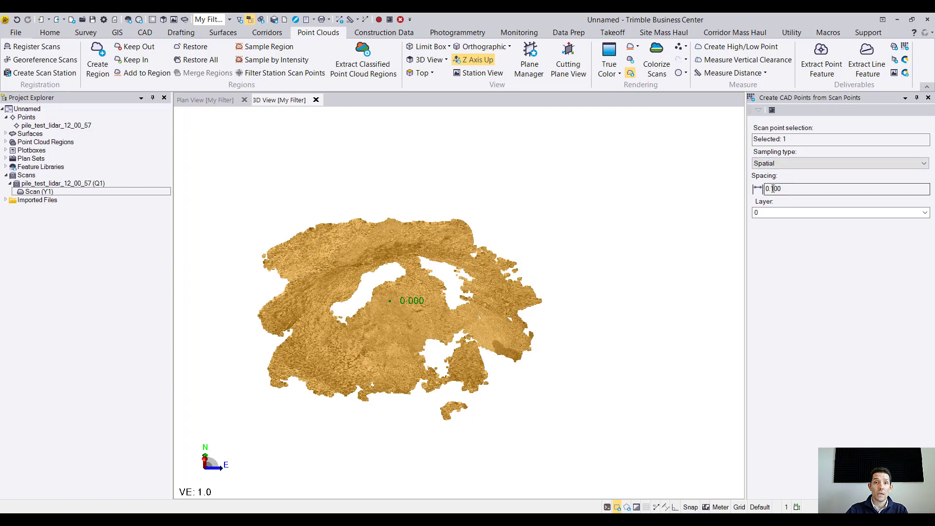
pyautogui.press('Return')
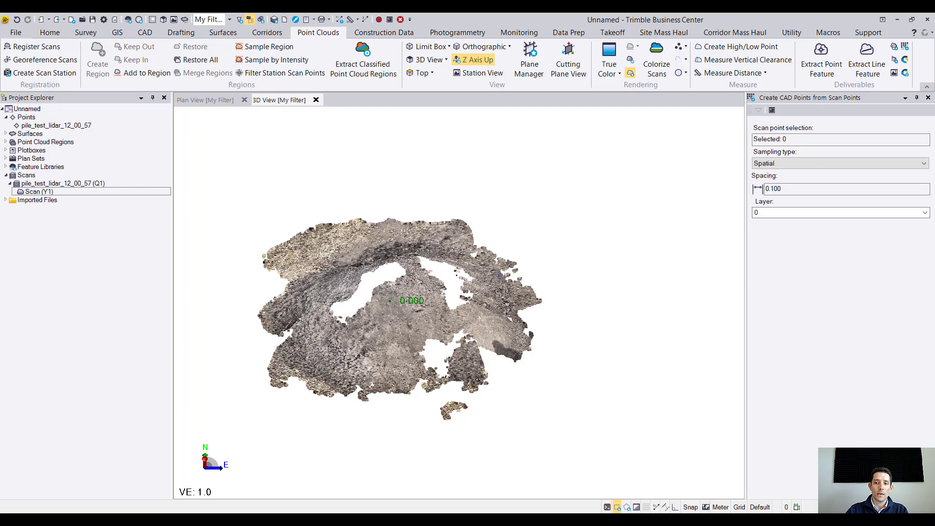
# Show the pile in plan view and reduce the point cloud's rendered point size to distinguish the CAD points.
pyautogui.scroll(3, 376, 300)
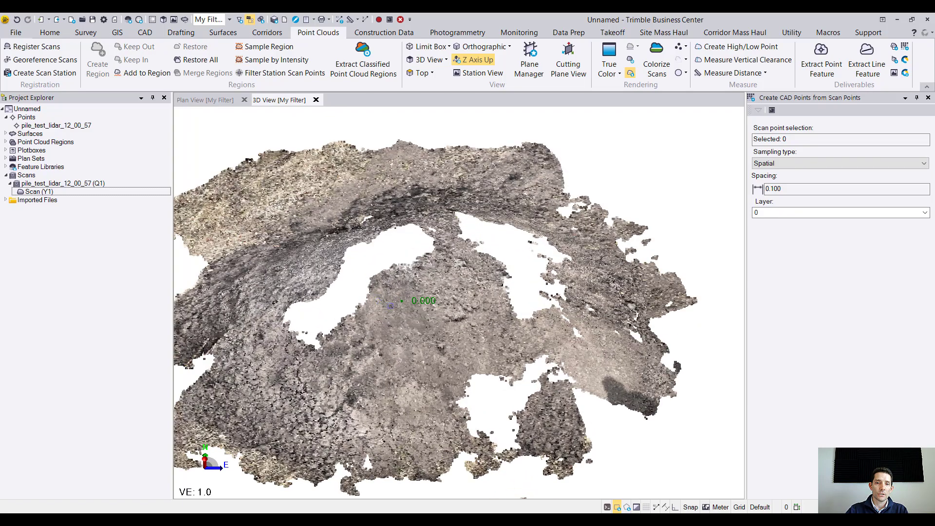
pyautogui.scroll(-3, 390, 306)
pyautogui.click(215, 100)
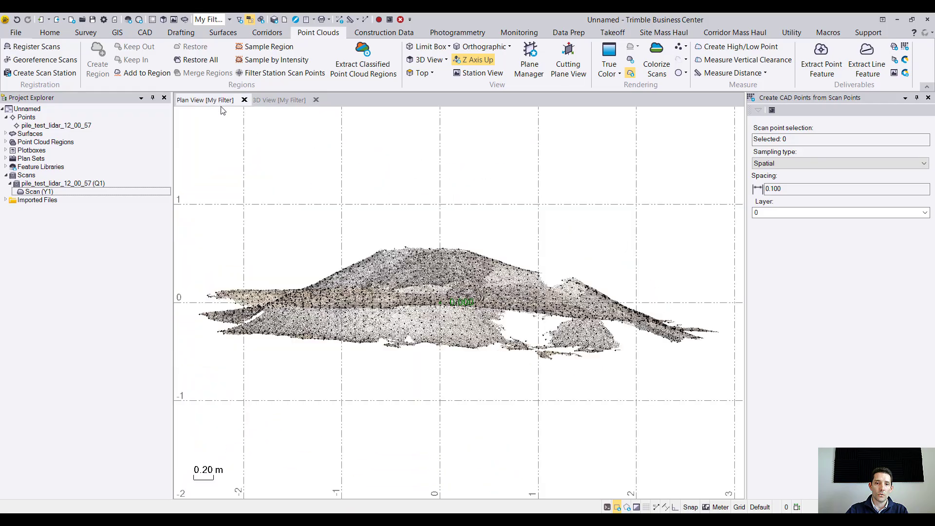
pyautogui.scroll(3, 419, 328)
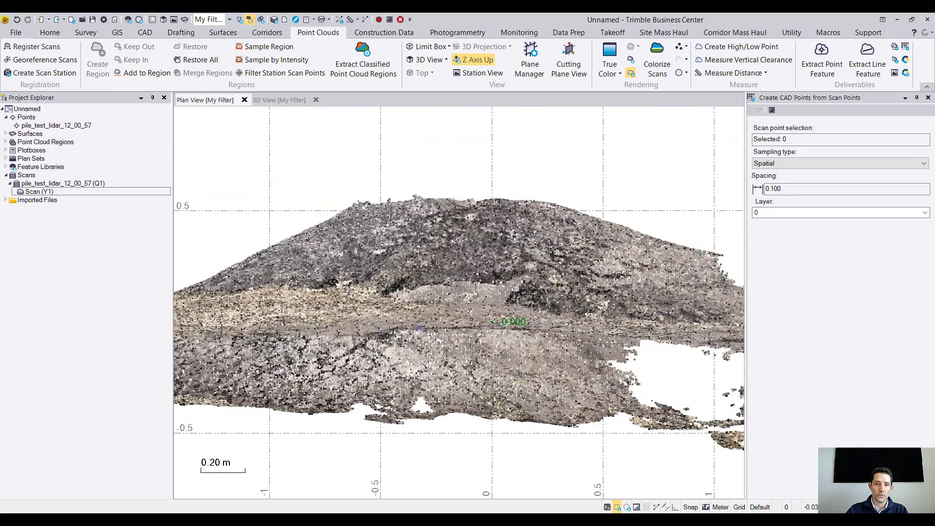
pyautogui.scroll(-2, 418, 329)
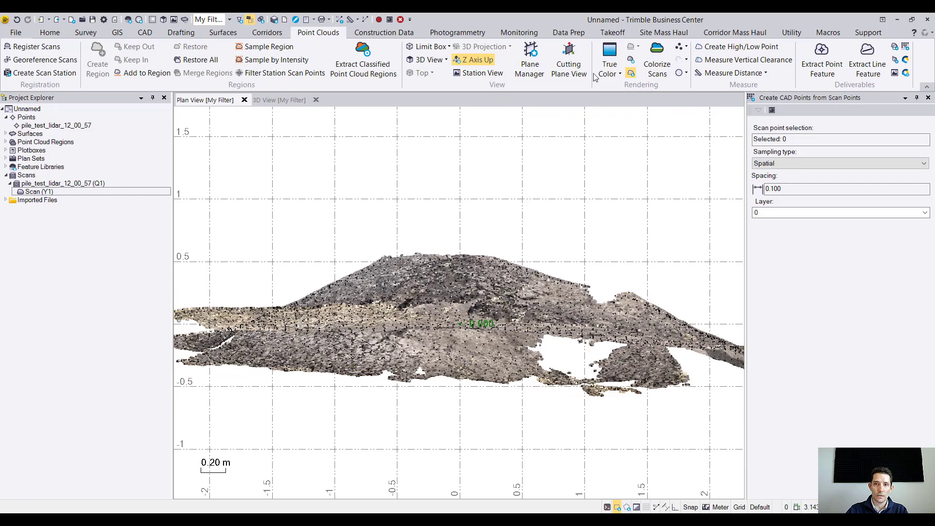
pyautogui.click(686, 47)
pyautogui.click(691, 59)
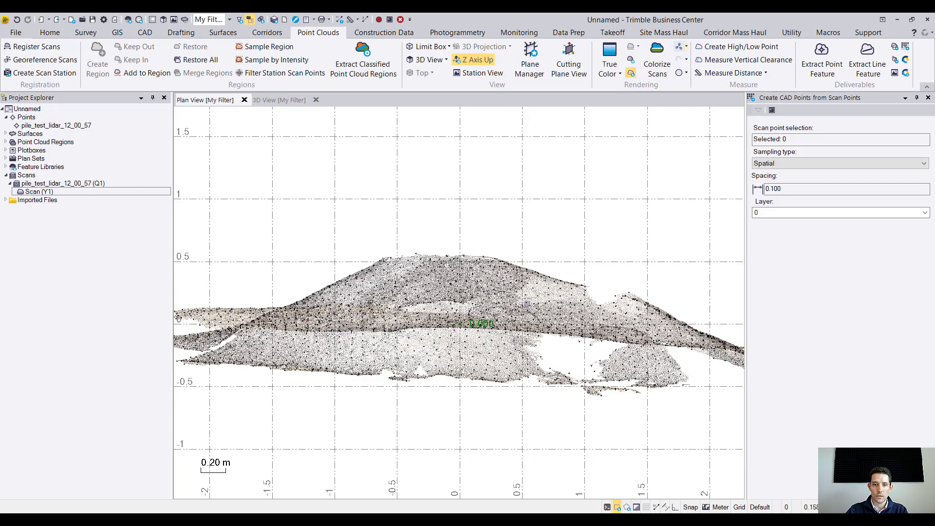
# Hide the Scans group in the My Filter view filter.
pyautogui.click(444, 317)
pyautogui.scroll(-1, 444, 317)
pyautogui.scroll(6, 482, 258)
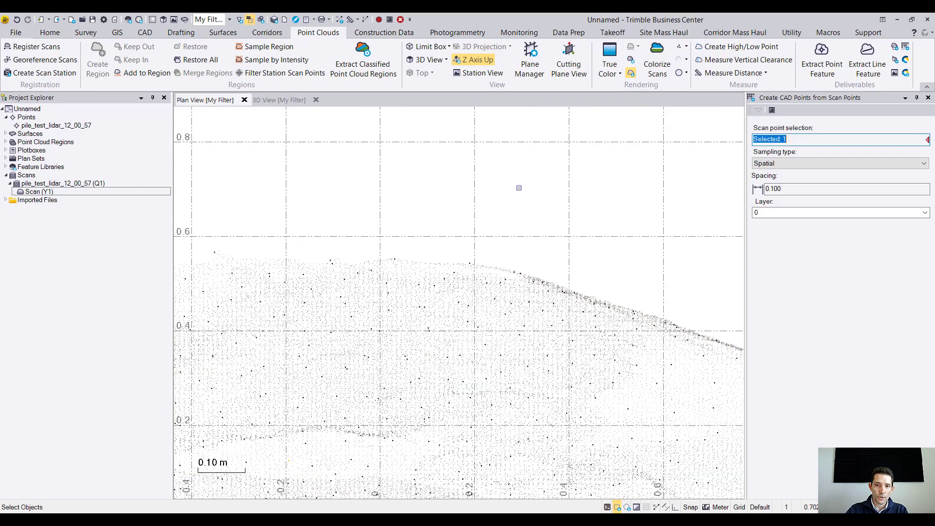
pyautogui.scroll(-7, 519, 188)
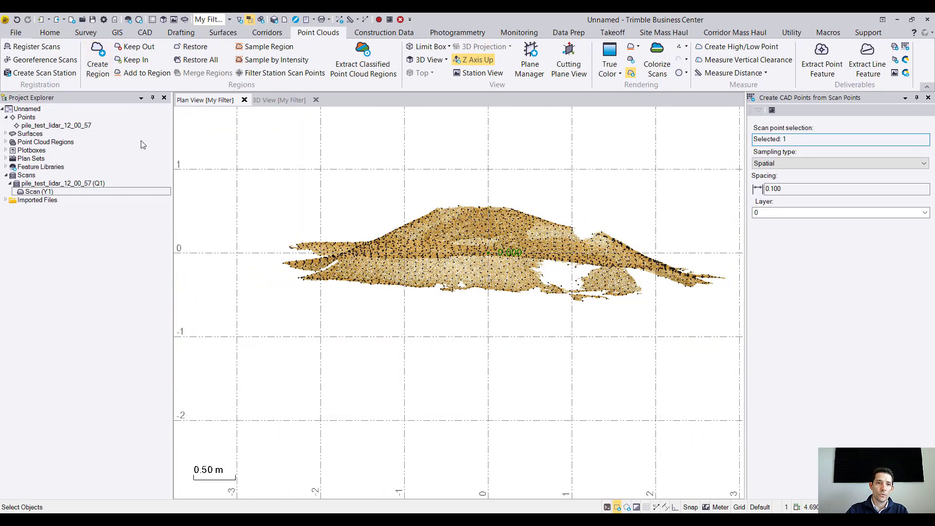
pyautogui.click(239, 20)
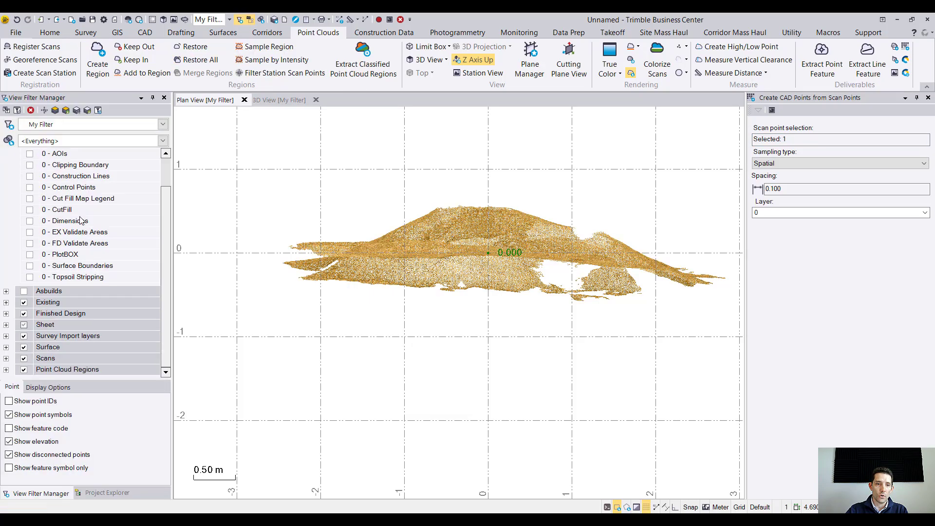
pyautogui.click(24, 358)
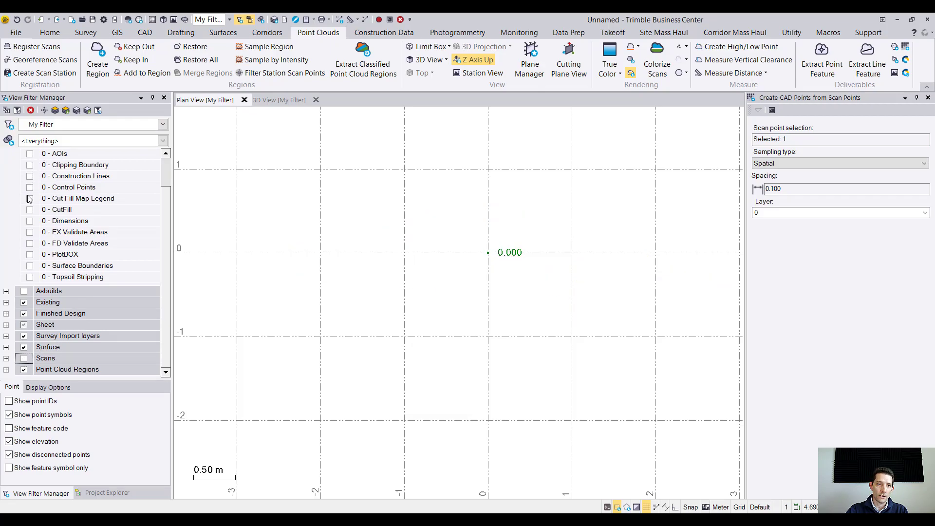
# Turn on layer 0 in the My Filter view filter and show its CAD points in the 3D view.
pyautogui.scroll(1, 37, 173)
pyautogui.click(29, 168)
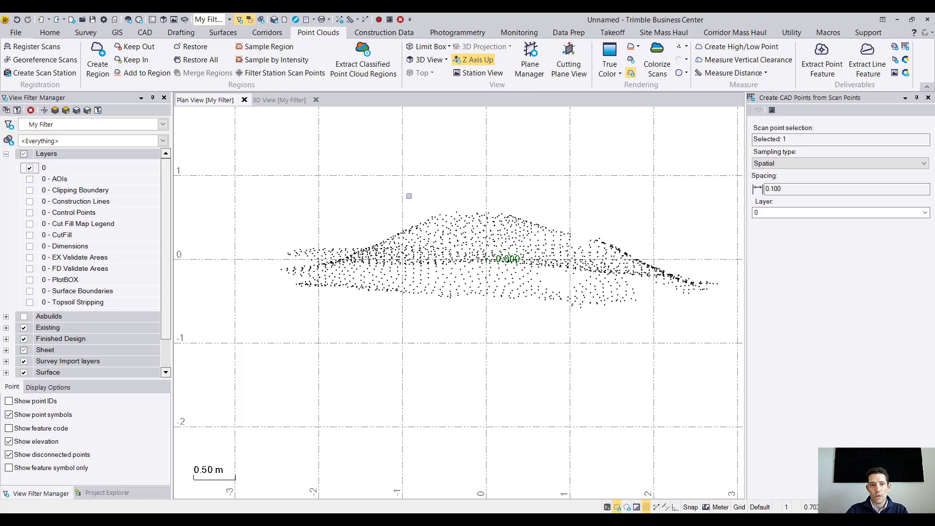
pyautogui.click(287, 103)
pyautogui.moveTo(513, 275); pyautogui.dragTo(467, 321, button='middle')
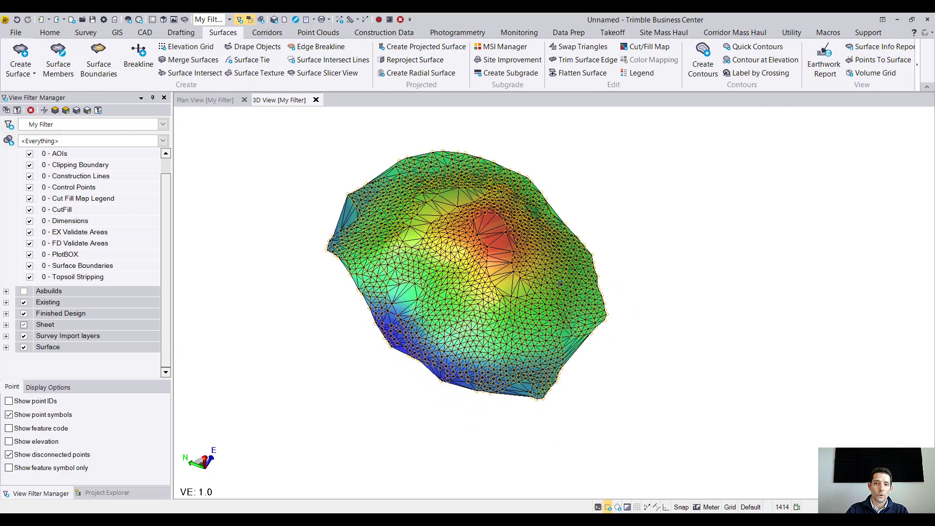
# Deselect the pile surface in the 3D view and examine the large triangles around its peak.
pyautogui.moveTo(535, 292); pyautogui.dragTo(571, 274)
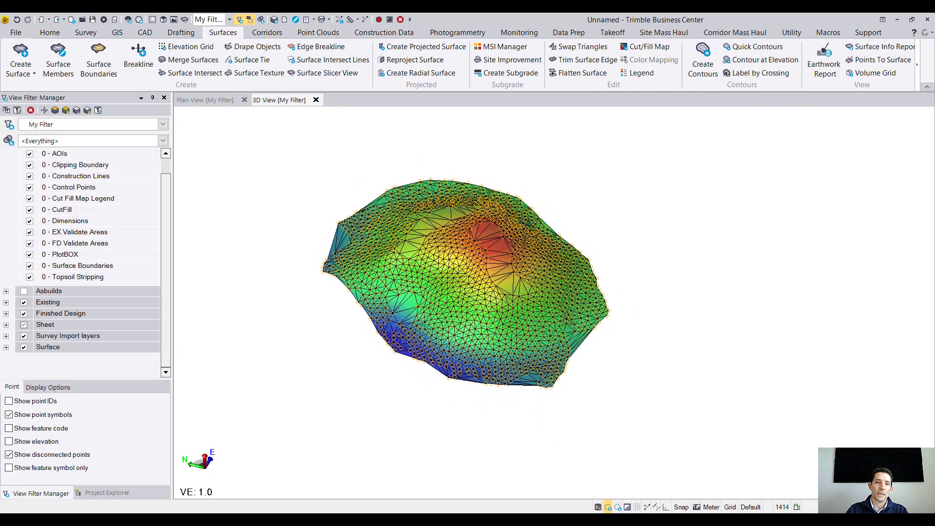
pyautogui.click(256, 350)
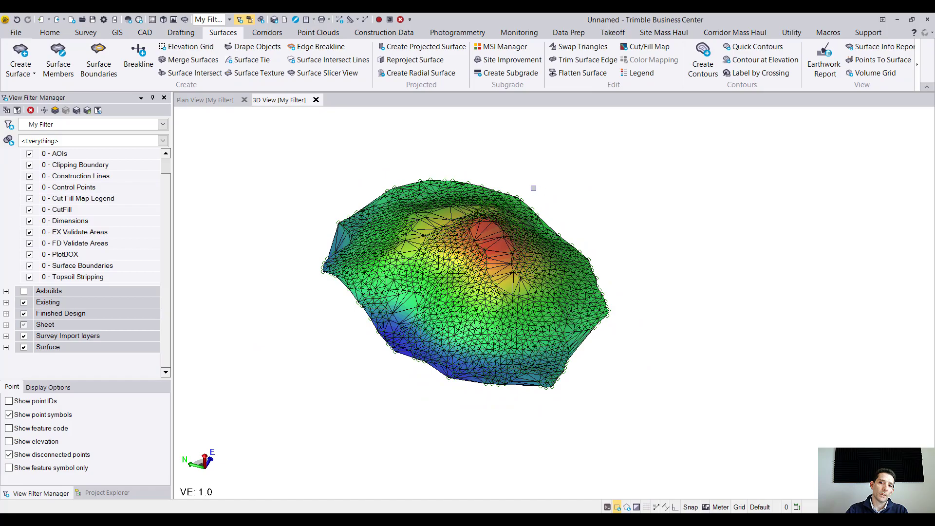
pyautogui.scroll(5, 502, 223)
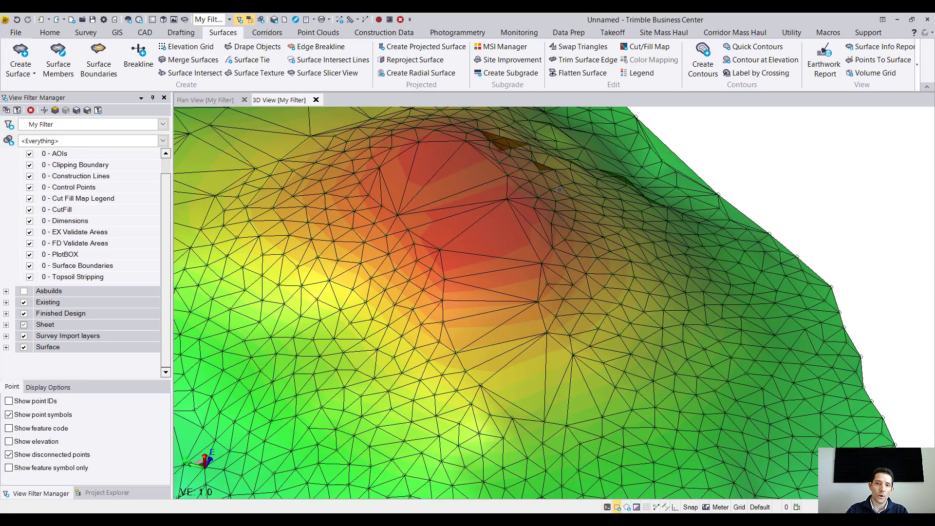
pyautogui.scroll(-2, 431, 241)
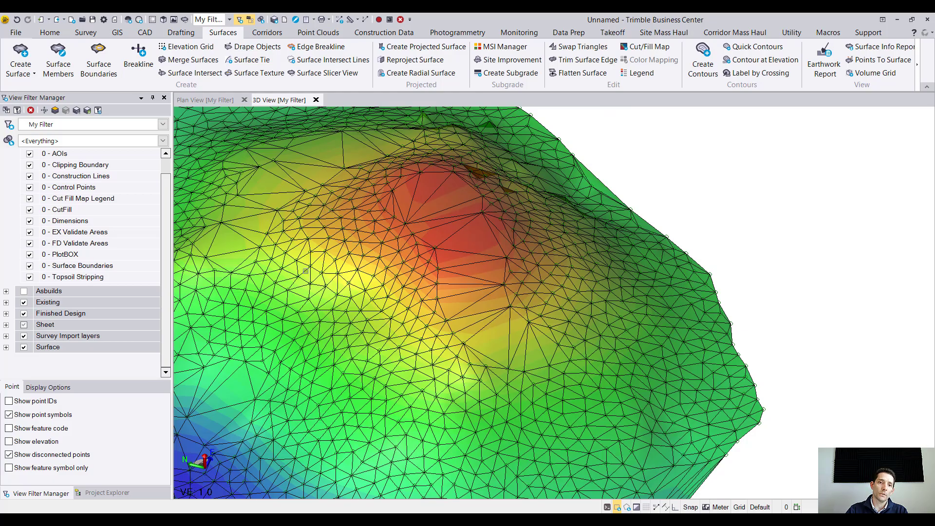
pyautogui.scroll(-3, 301, 282)
# Measure the two-point distance in plan view across the data gap northeast of the pile's centre, between surface vertices.
pyautogui.click(205, 100)
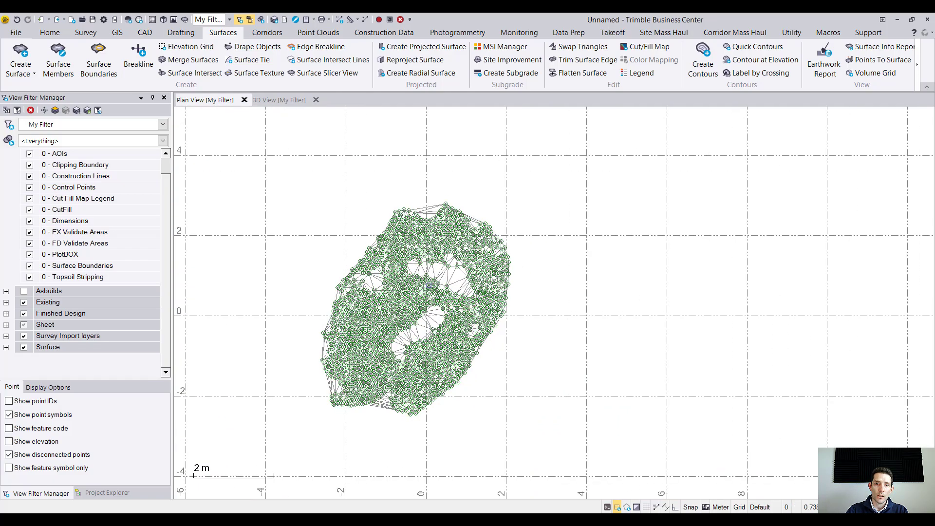
pyautogui.scroll(5, 428, 286)
pyautogui.write('measure')
pyautogui.press('Return')
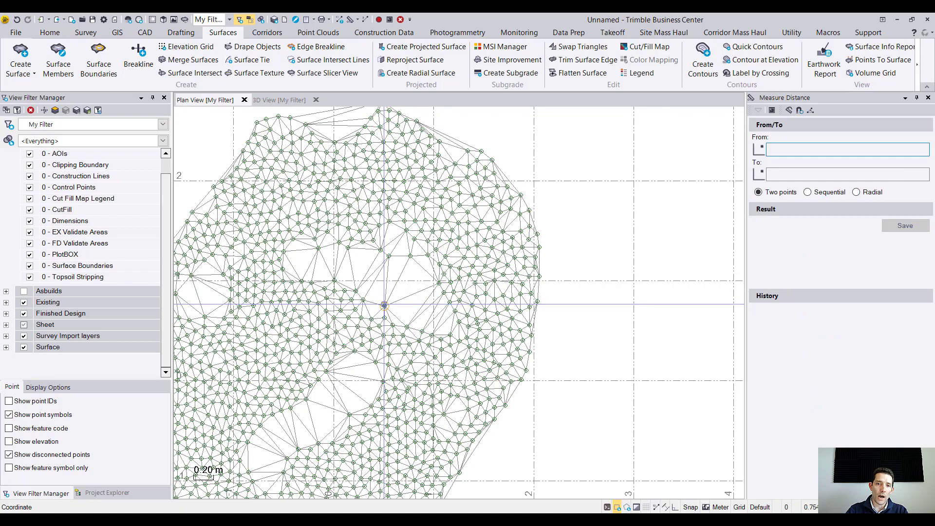
pyautogui.click(384, 306)
pyautogui.click(410, 255)
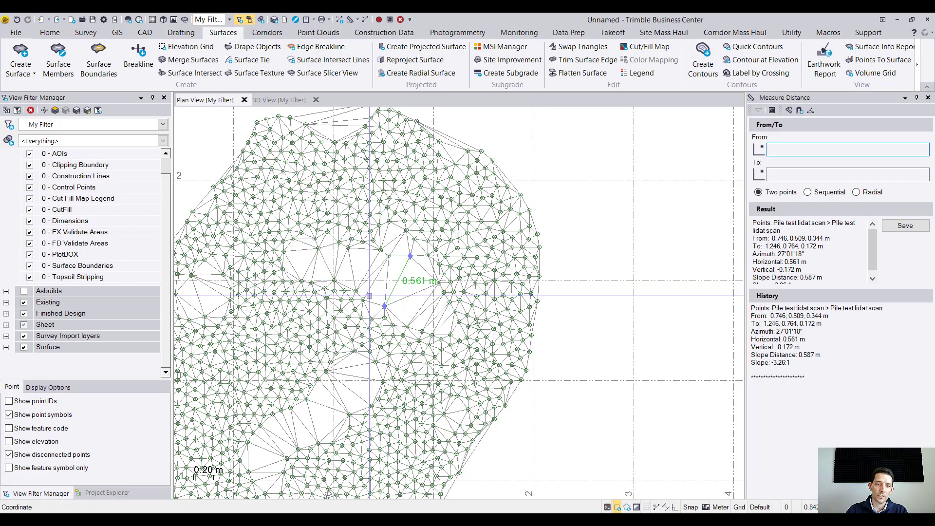
# Measure across the central data gap and the western data gap between surface vertices, and end the distance measurement.
pyautogui.scroll(-3, 369, 295)
pyautogui.click(324, 370)
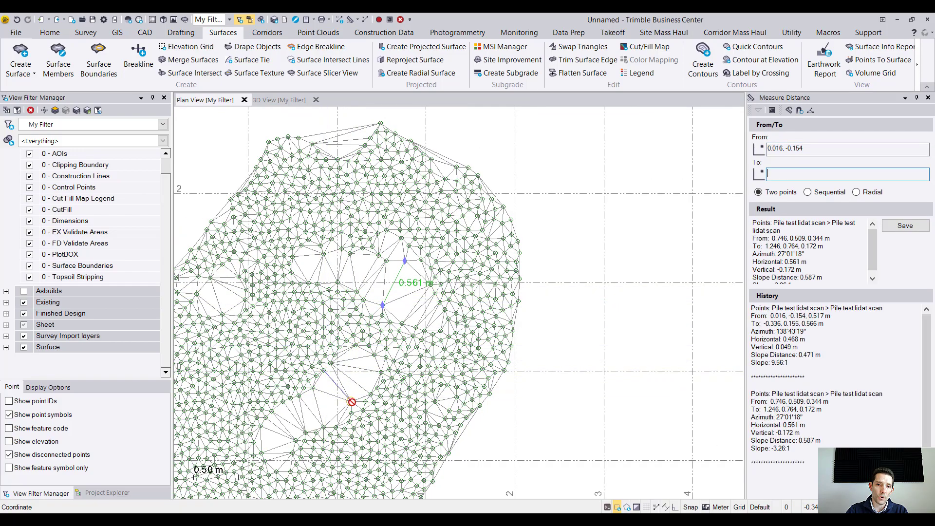
pyautogui.click(352, 402)
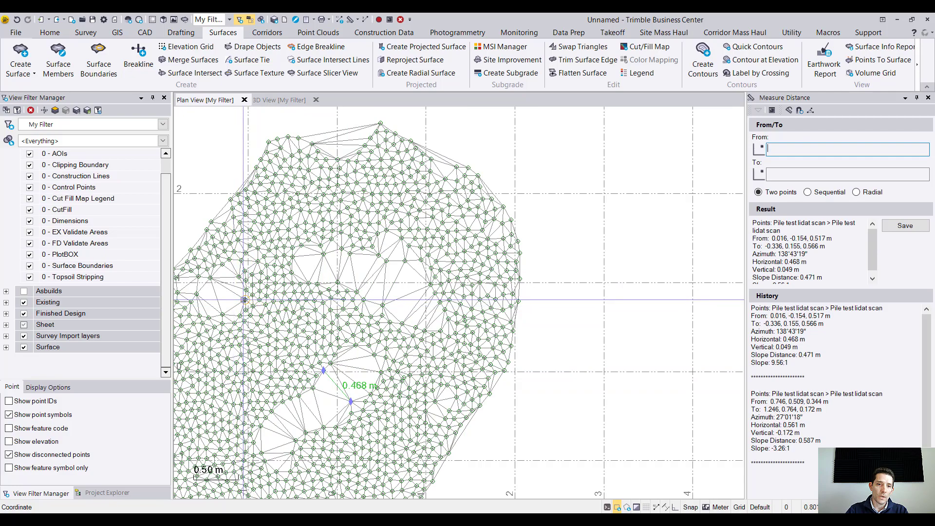
pyautogui.click(244, 299)
pyautogui.click(211, 277)
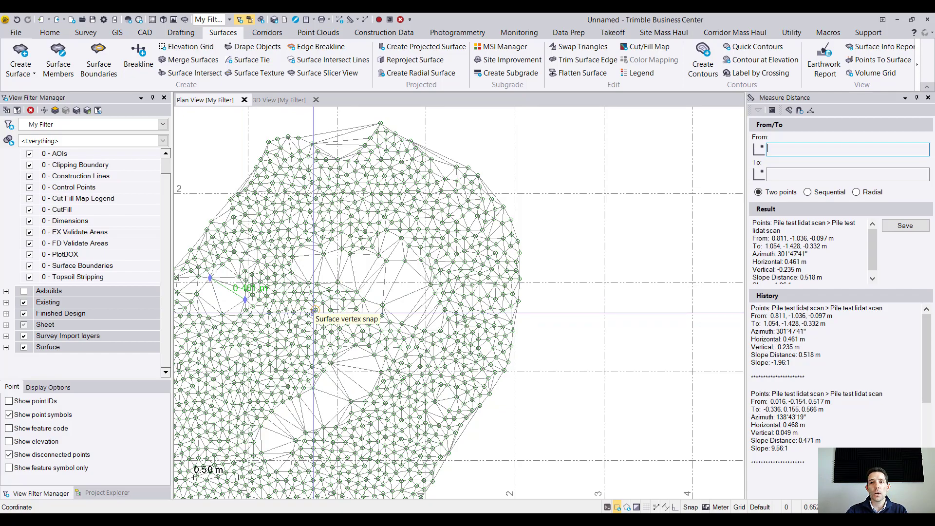
pyautogui.click(928, 97)
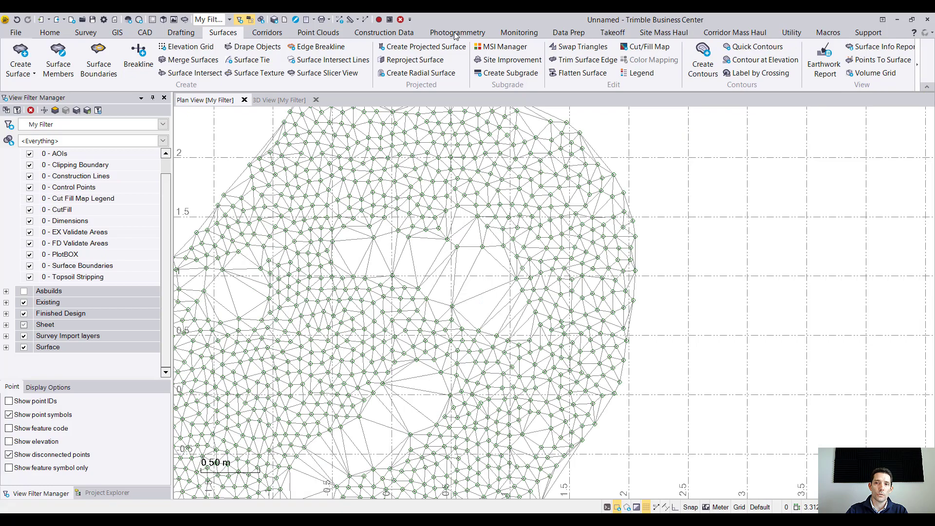
# Generate a stockpile volume Earthwork Report for the "Pile test lidat scan" surface and review the volumes from surface geometry.
pyautogui.click(823, 61)
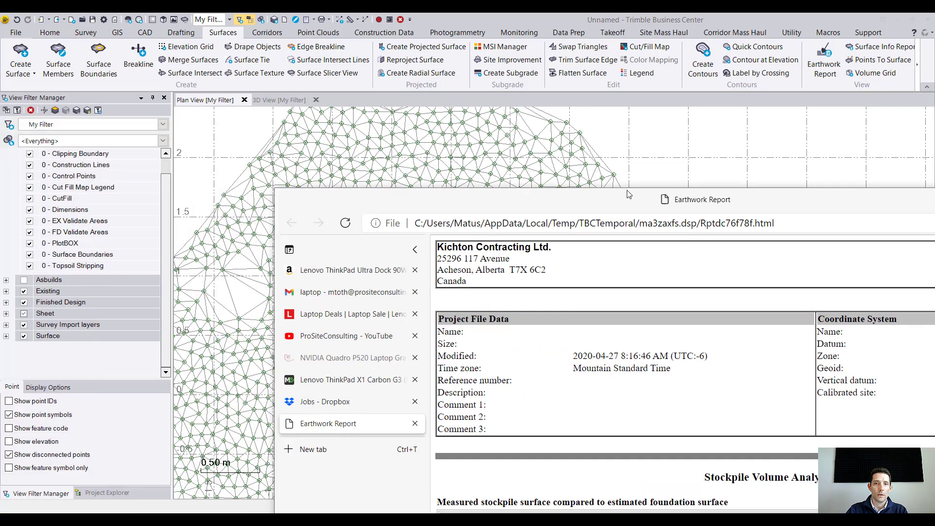
pyautogui.scroll(-5, 403, 126)
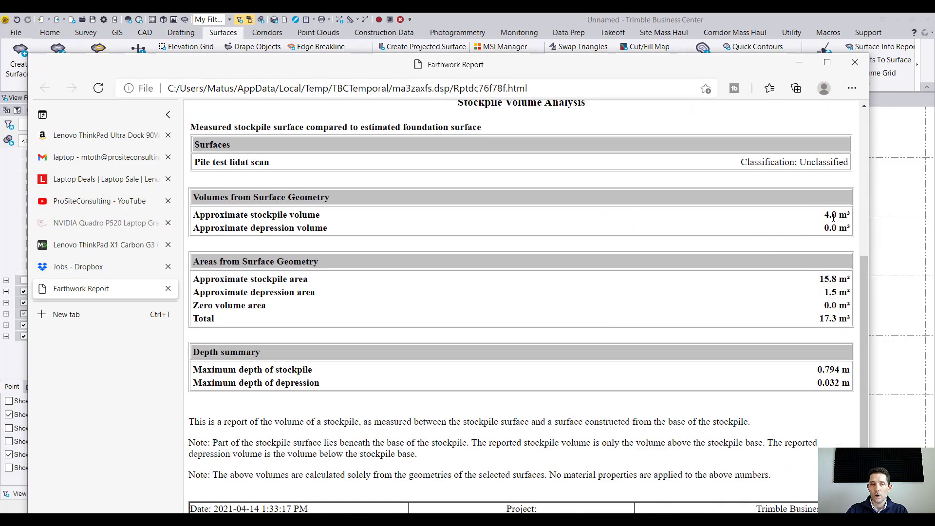
pyautogui.moveTo(823, 215); pyautogui.dragTo(854, 230)
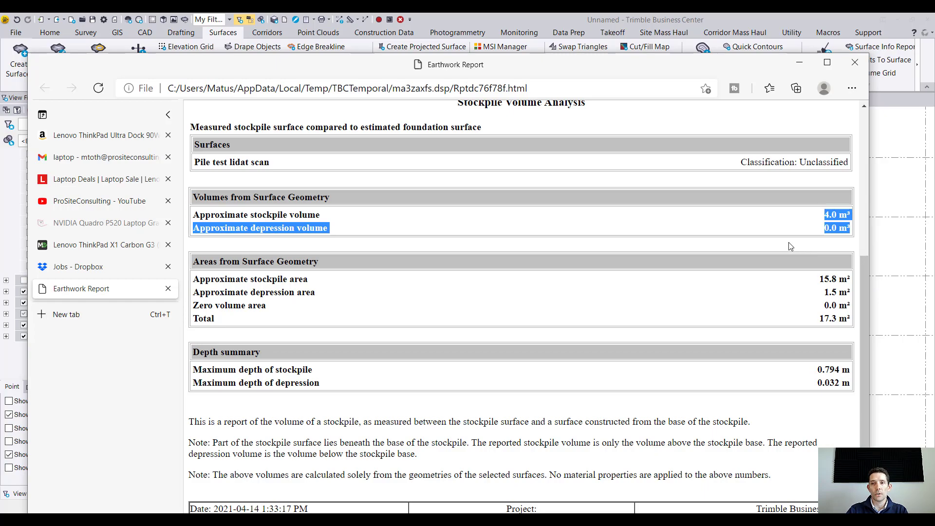
pyautogui.click(853, 66)
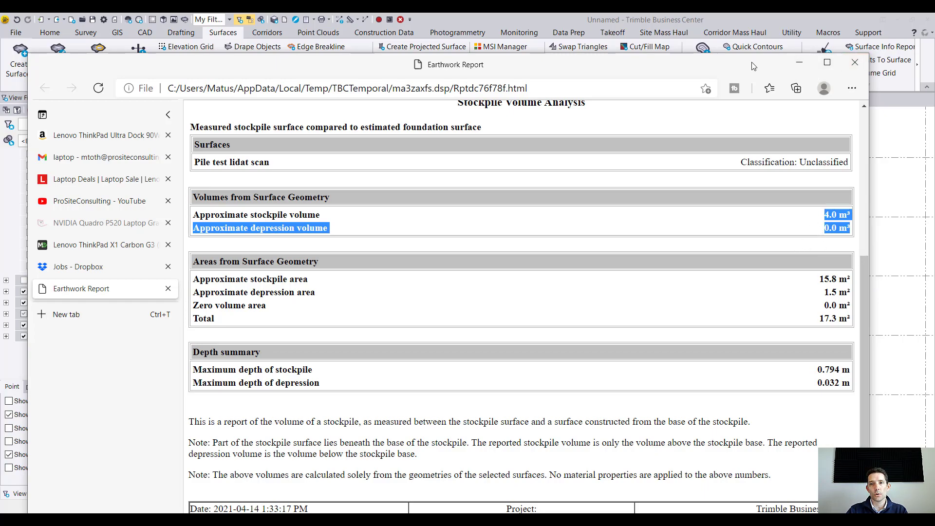